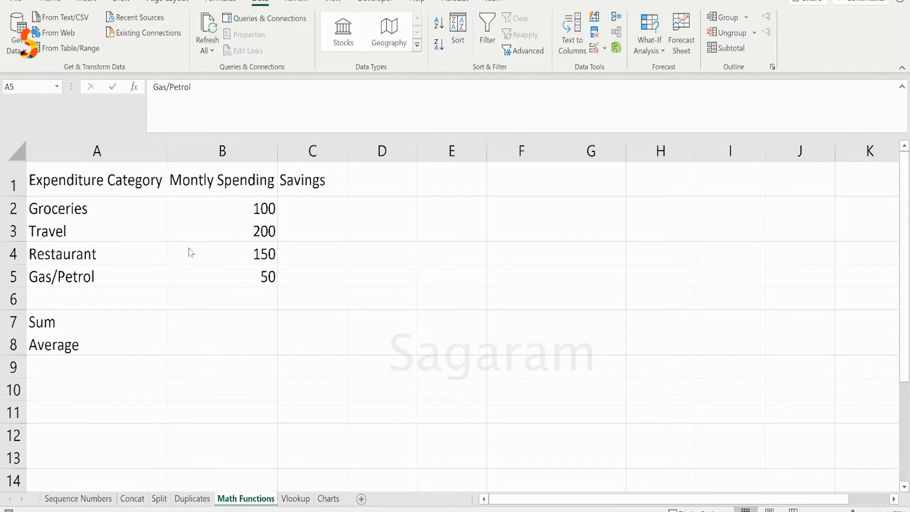
# Look over the expenditure table in A1:B5 and the Sum and Average rows beneath it
pyautogui.click(92, 316)
pyautogui.moveTo(86, 183)
pyautogui.mouseDown()
pyautogui.moveTo(228, 232)
pyautogui.moveTo(249, 275)
pyautogui.mouseUp()
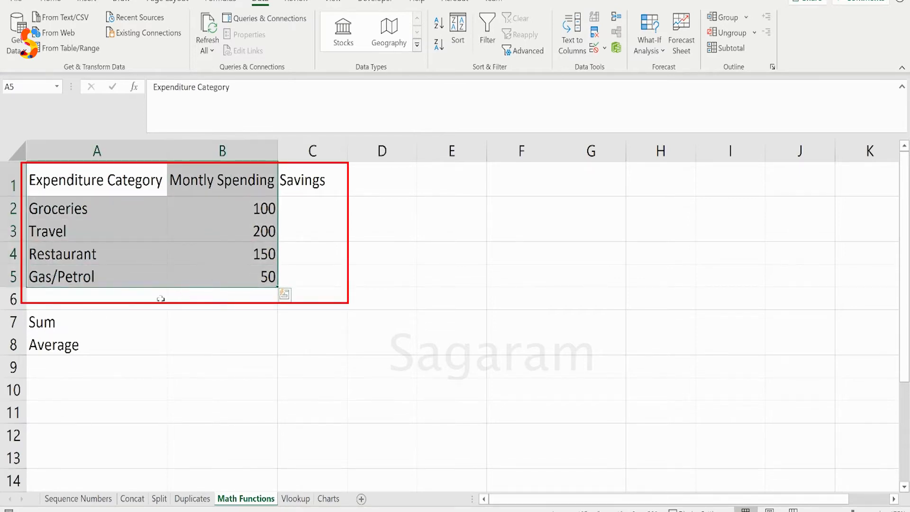
pyautogui.click(205, 326)
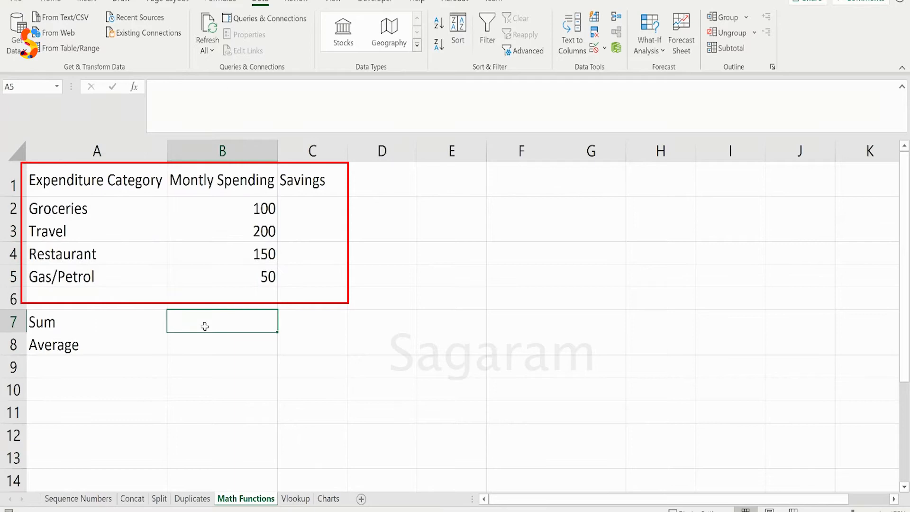
pyautogui.click(102, 341)
pyautogui.click(90, 320)
pyautogui.click(94, 340)
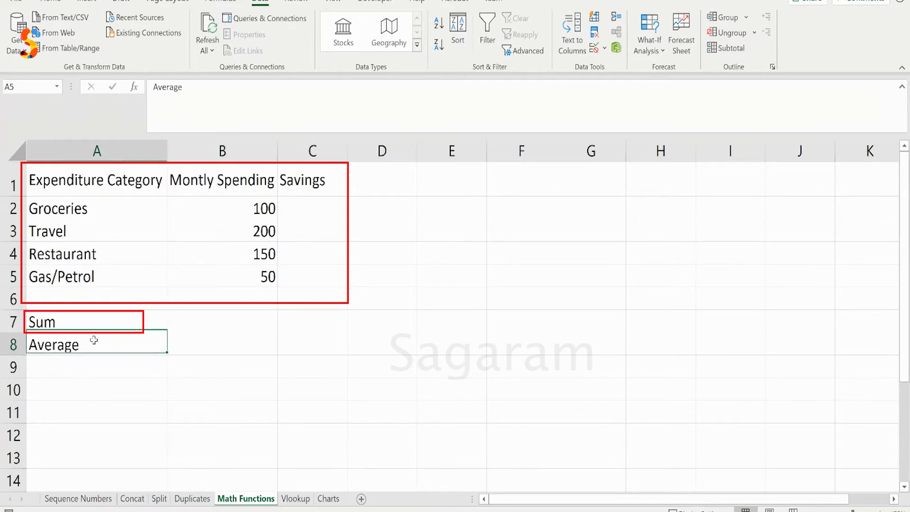
# Examine the expenditure categories from Groceries to Gas/Petrol and their monthly spending amounts in B2:B5
pyautogui.click(98, 189)
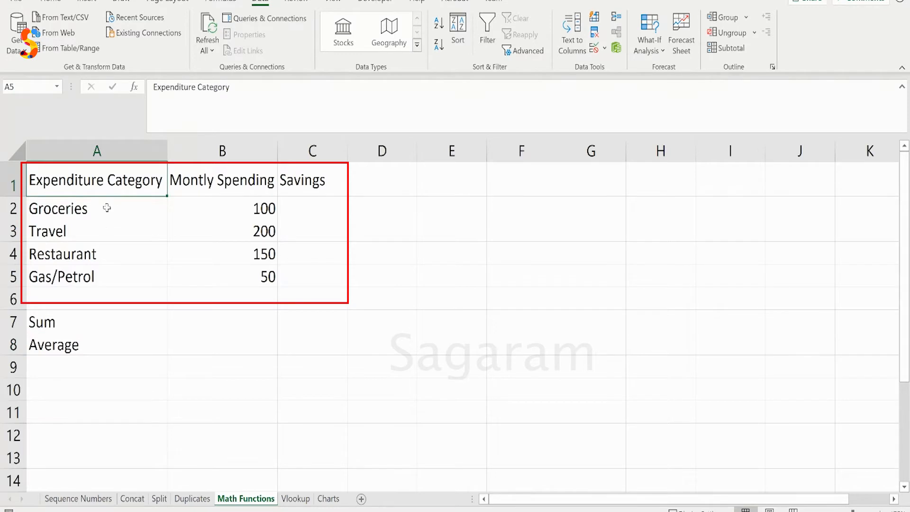
pyautogui.click(106, 207)
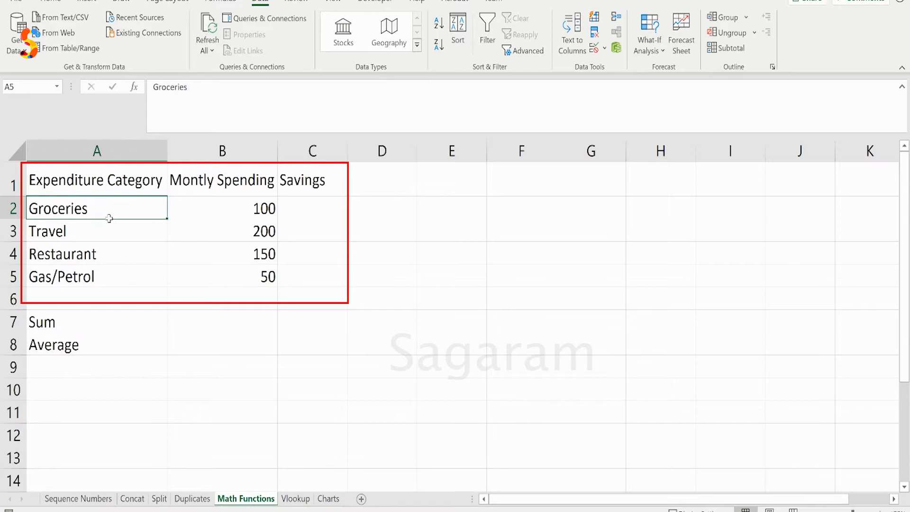
pyautogui.moveTo(107, 210); pyautogui.dragTo(122, 269)
pyautogui.click(111, 202)
pyautogui.click(69, 231)
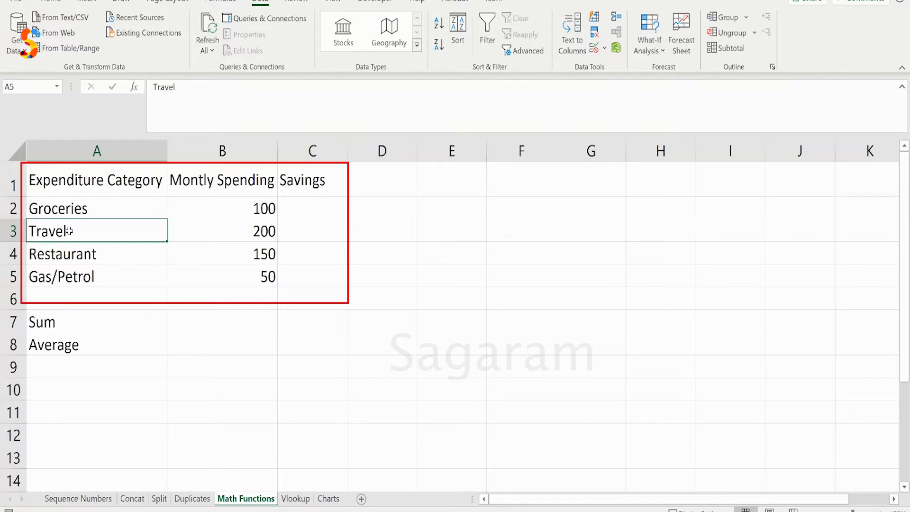
pyautogui.click(126, 253)
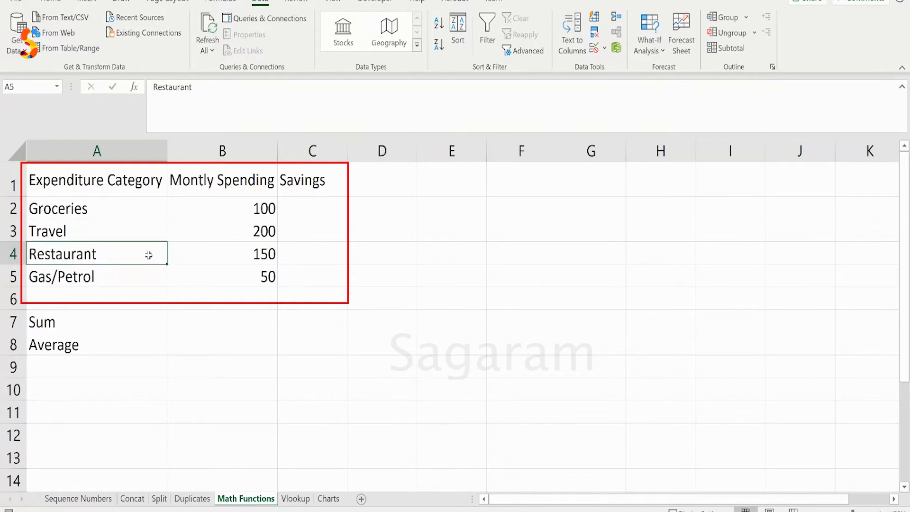
pyautogui.click(106, 280)
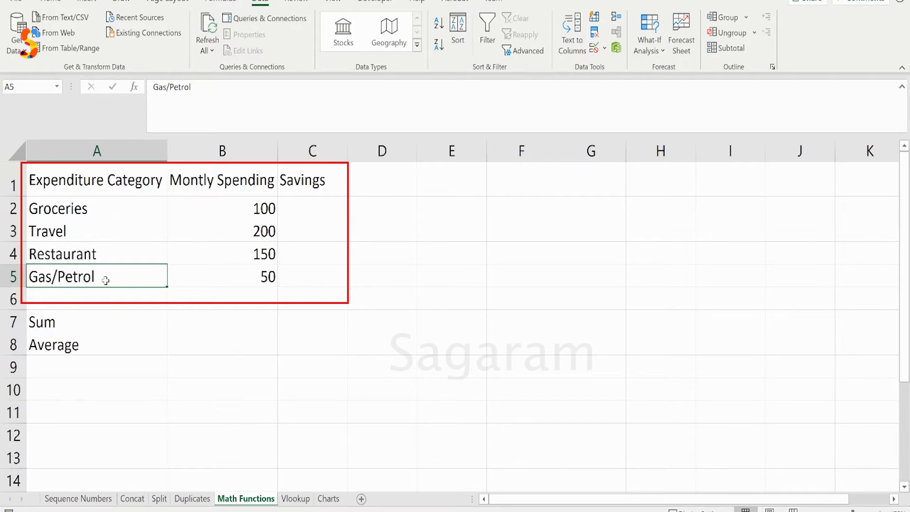
pyautogui.click(220, 274)
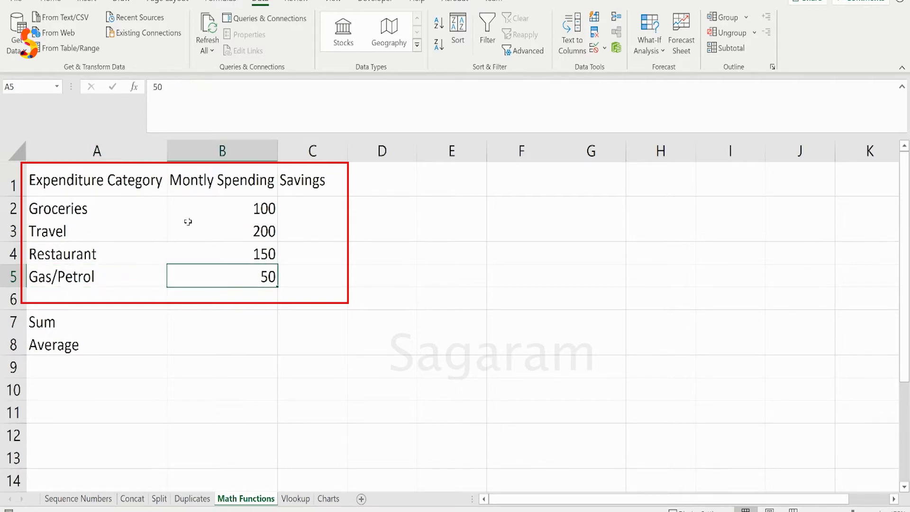
pyautogui.moveTo(201, 205); pyautogui.dragTo(218, 277)
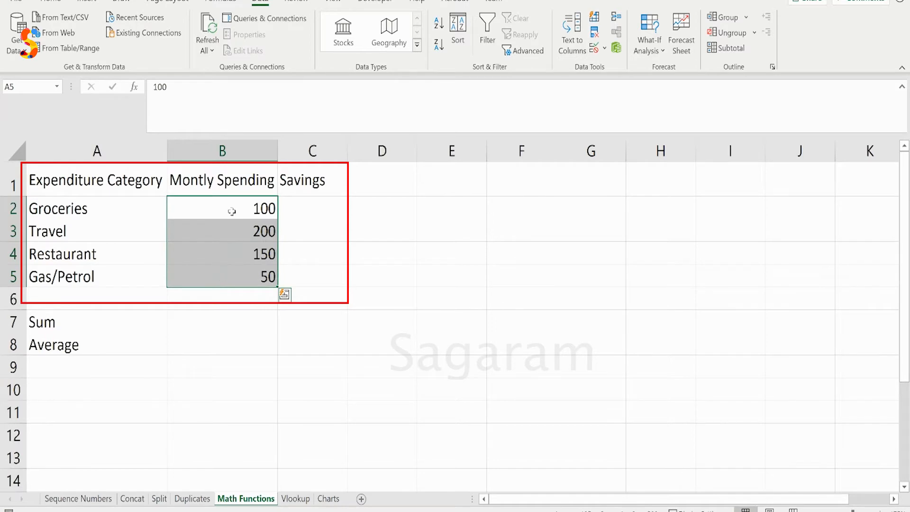
# Begin a SUM formula in cell B7 beside the Sum label, up to the opening parenthesis
pyautogui.click(199, 322)
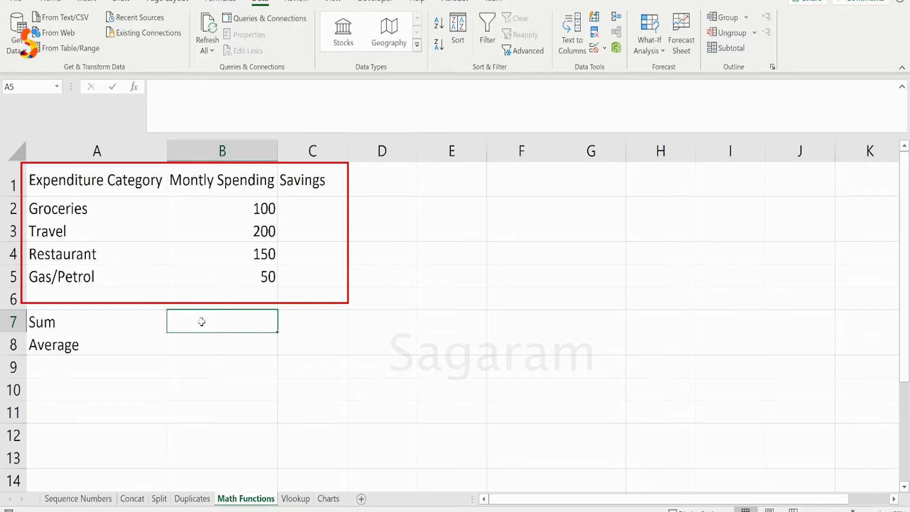
pyautogui.click(194, 118)
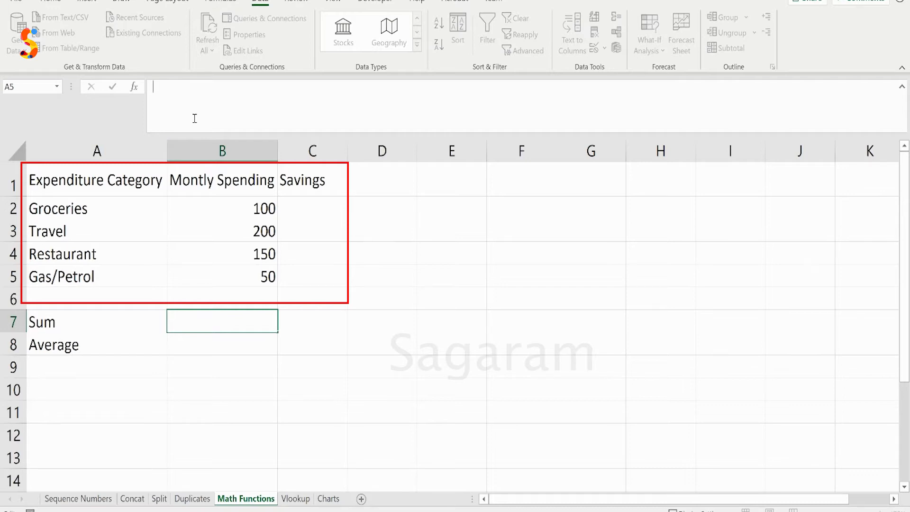
pyautogui.write('=')
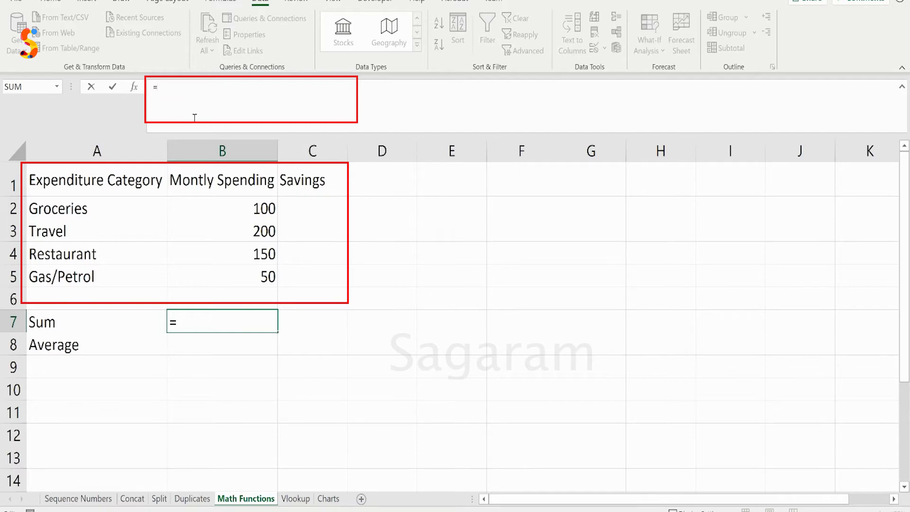
pyautogui.write('sum')
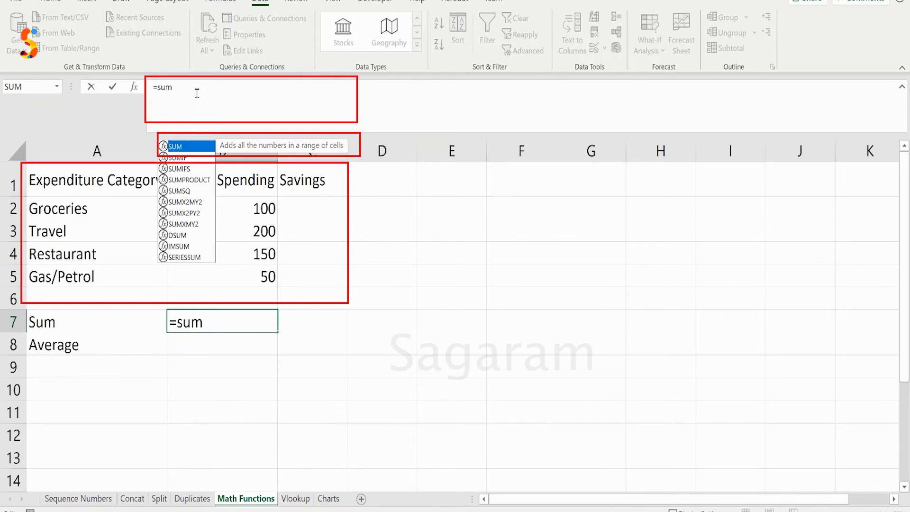
pyautogui.write('(')
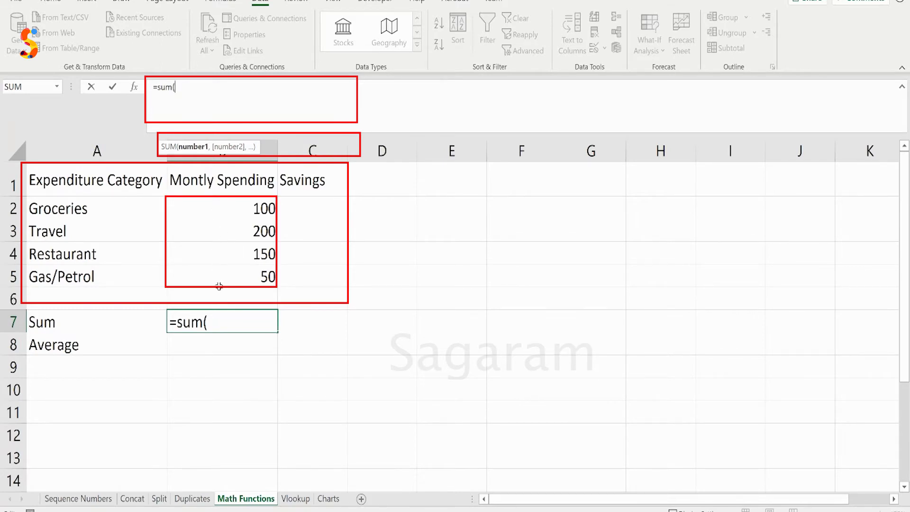
pyautogui.click(220, 211)
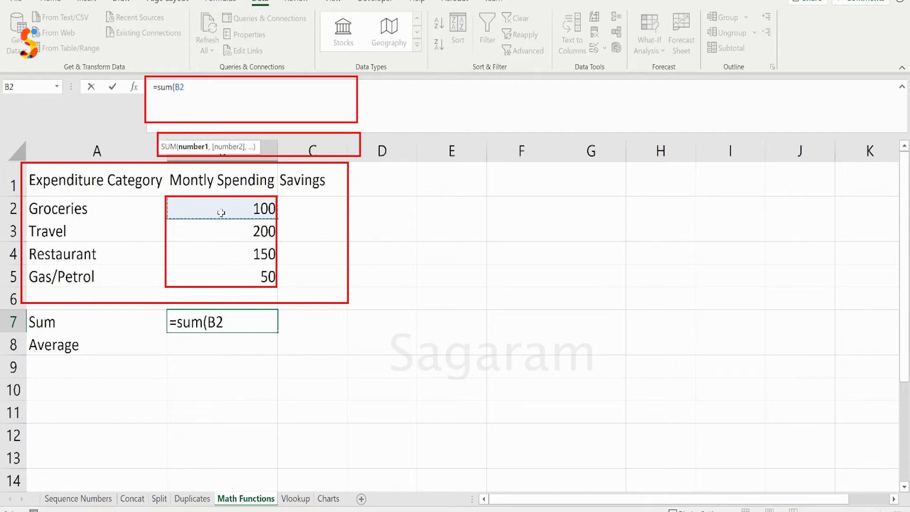
pyautogui.write(',')
pyautogui.click(214, 231)
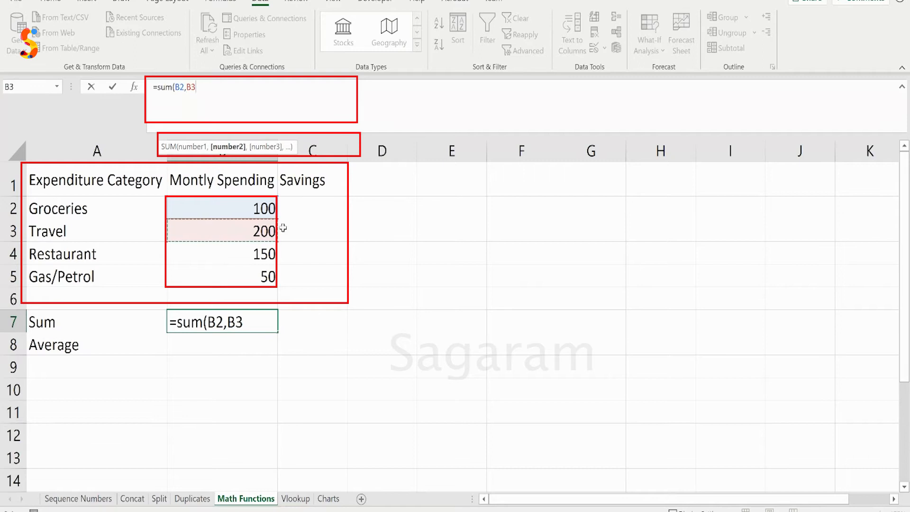
pyautogui.write(',')
pyautogui.click(211, 260)
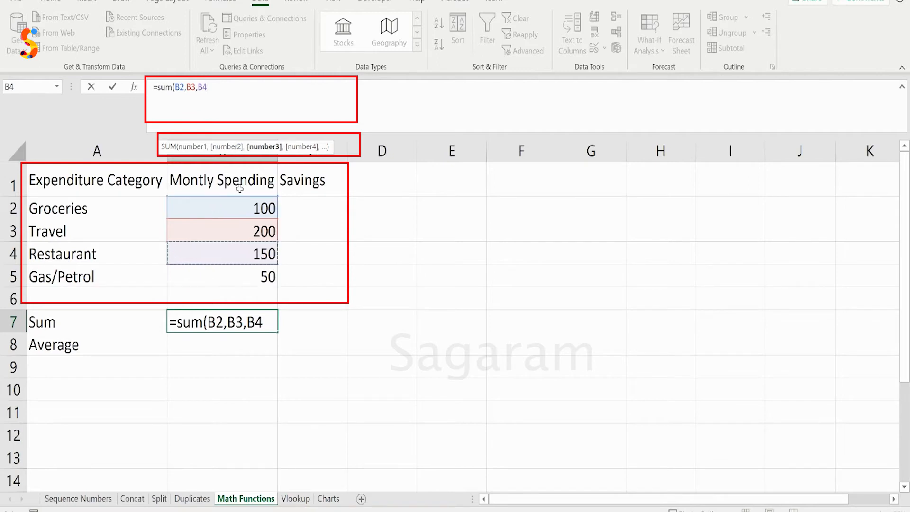
pyautogui.press('BackSpace')
pyautogui.press('BackSpace')
pyautogui.press('BackSpace')
pyautogui.press('BackSpace')
pyautogui.press('BackSpace')
pyautogui.press('BackSpace')
pyautogui.press('BackSpace')
pyautogui.press('BackSpace')
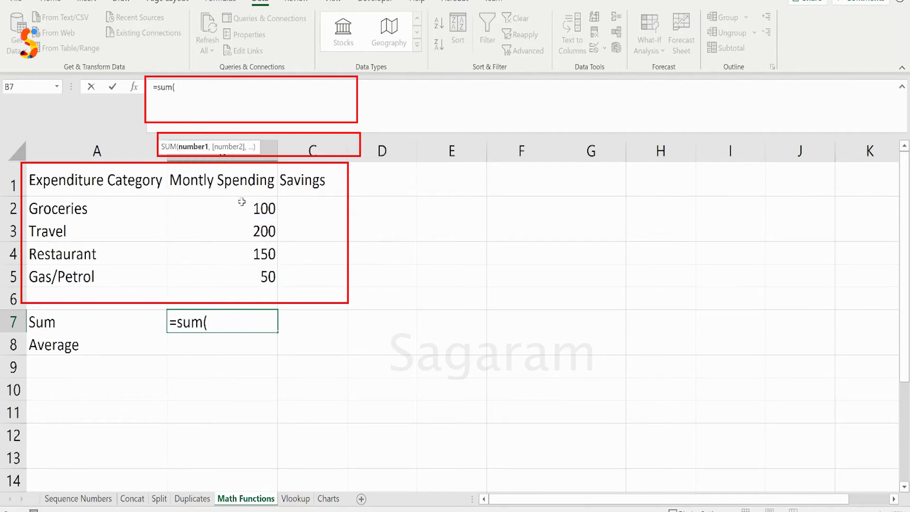
# Complete the SUM formula in B7 with the spending range B2:B5 and commit it
pyautogui.click(214, 208)
pyautogui.moveTo(214, 208); pyautogui.dragTo(217, 266)
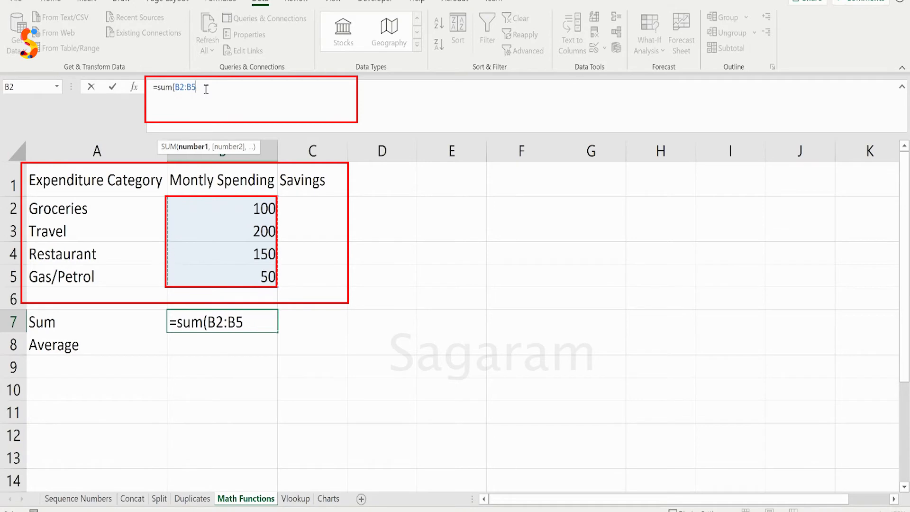
pyautogui.press('Return')
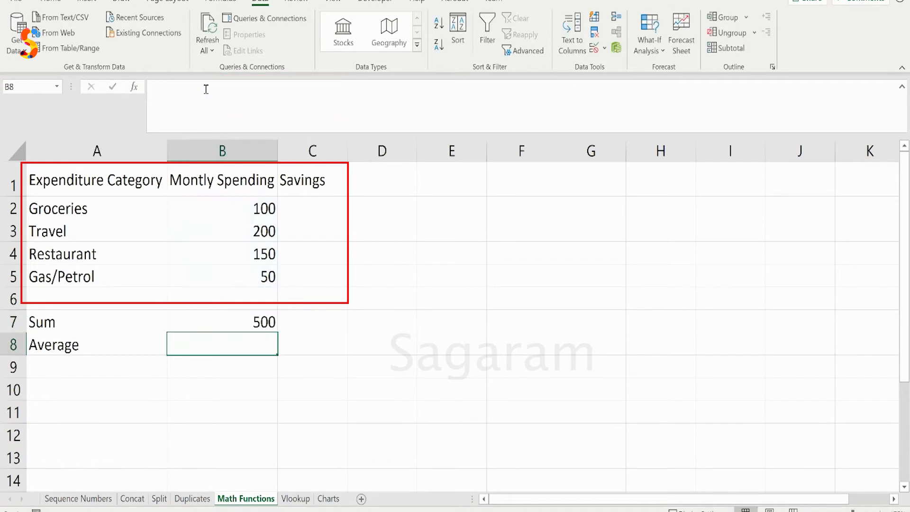
# Check the formula in the Sum cell against the first and last spending cells of its range
pyautogui.click(223, 322)
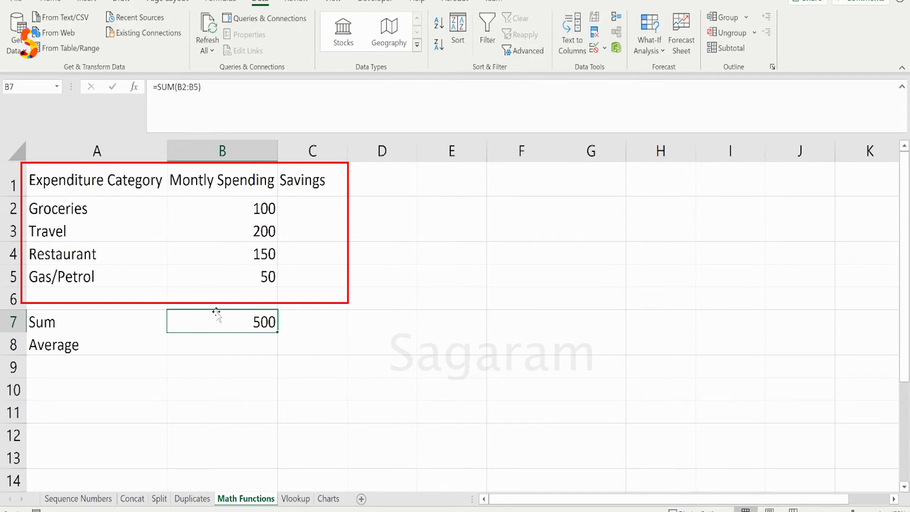
pyautogui.click(202, 204)
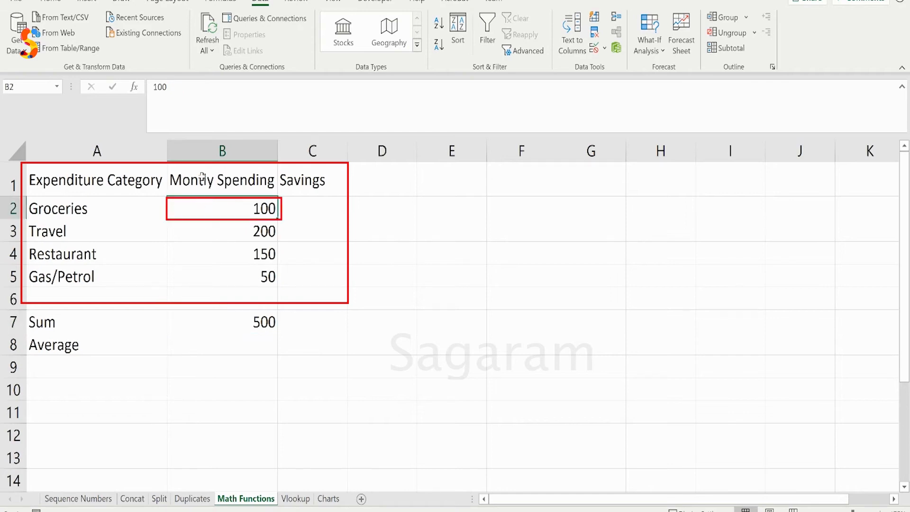
pyautogui.press('F2')
pyautogui.click(239, 271)
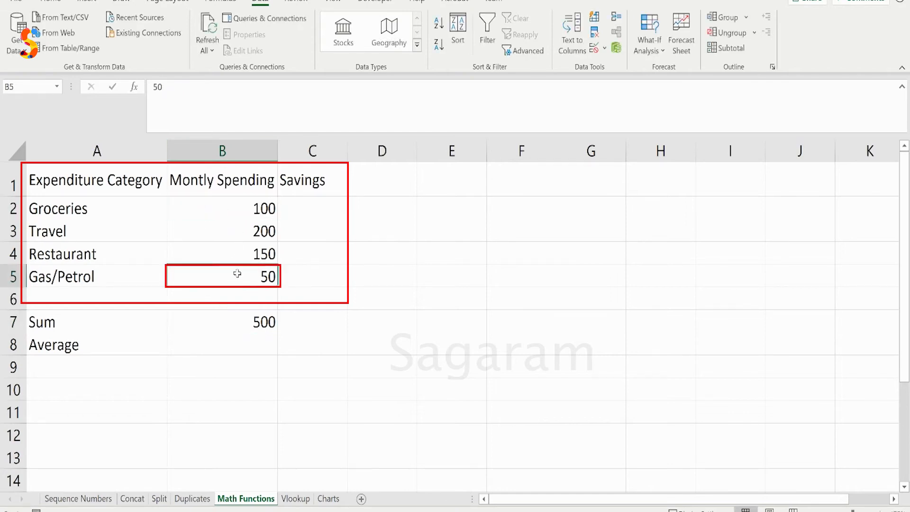
pyautogui.click(242, 322)
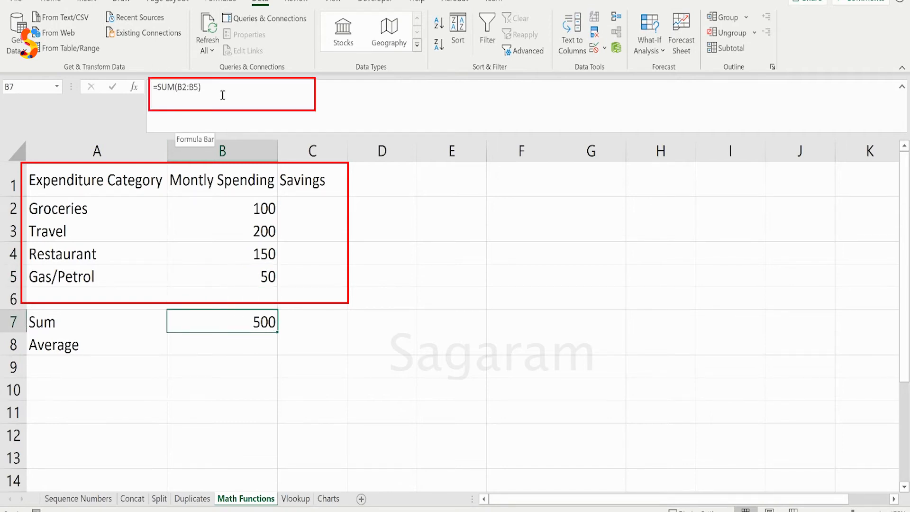
# Enter an AVERAGE formula over B2:B5 in cell B8 beside the Average label
pyautogui.click(218, 349)
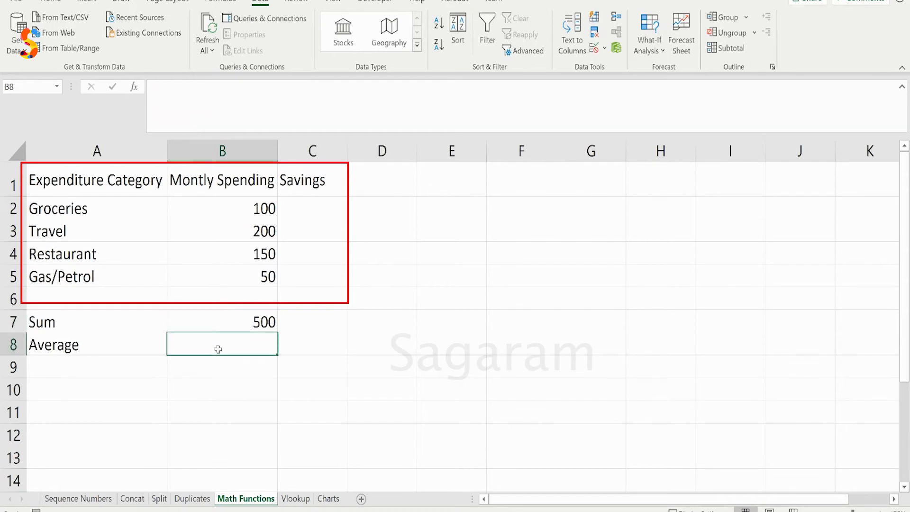
pyautogui.click(197, 115)
pyautogui.write('=')
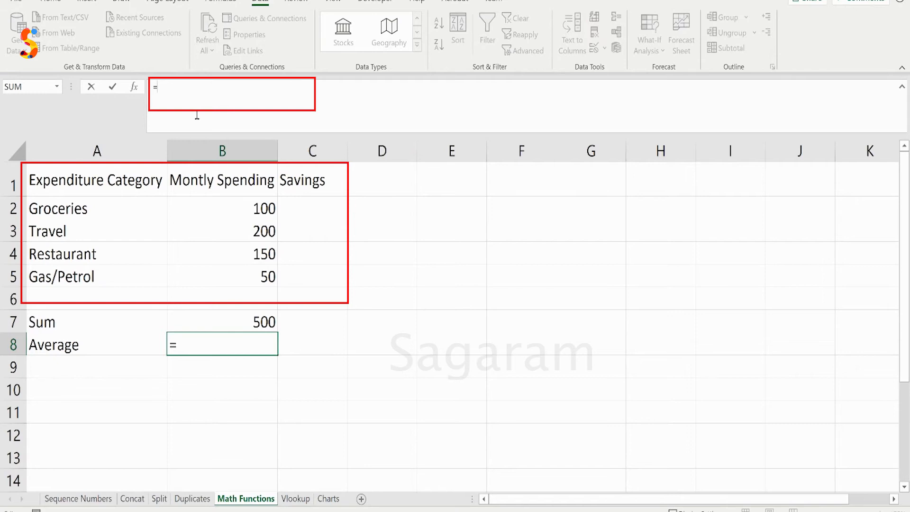
pyautogui.write('aver')
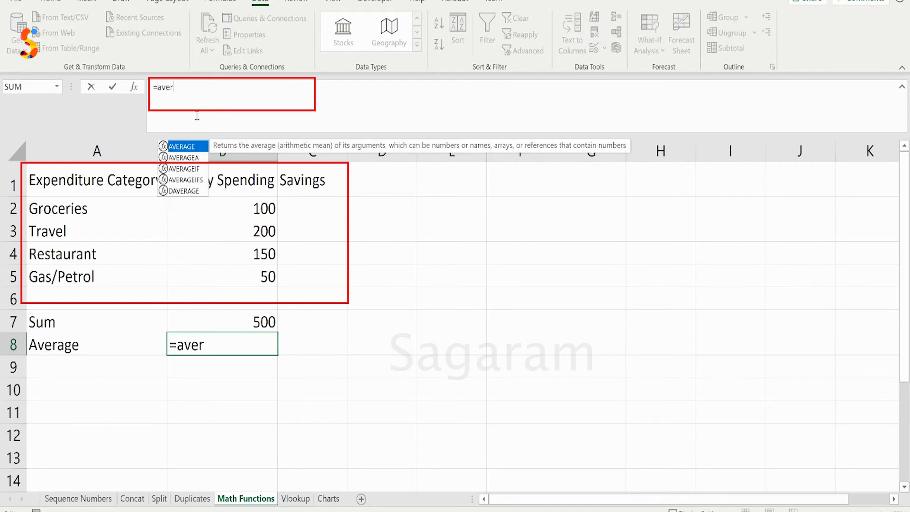
pyautogui.press('Tab')
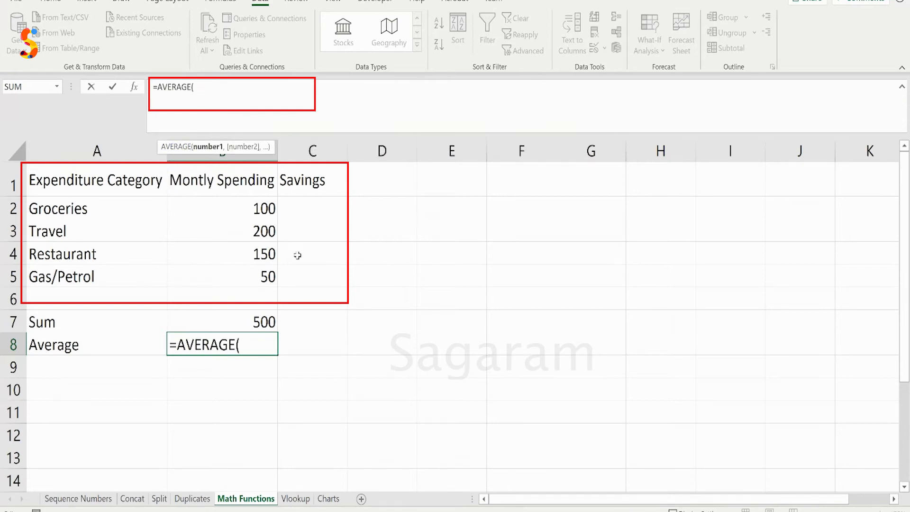
pyautogui.moveTo(240, 208); pyautogui.dragTo(243, 268)
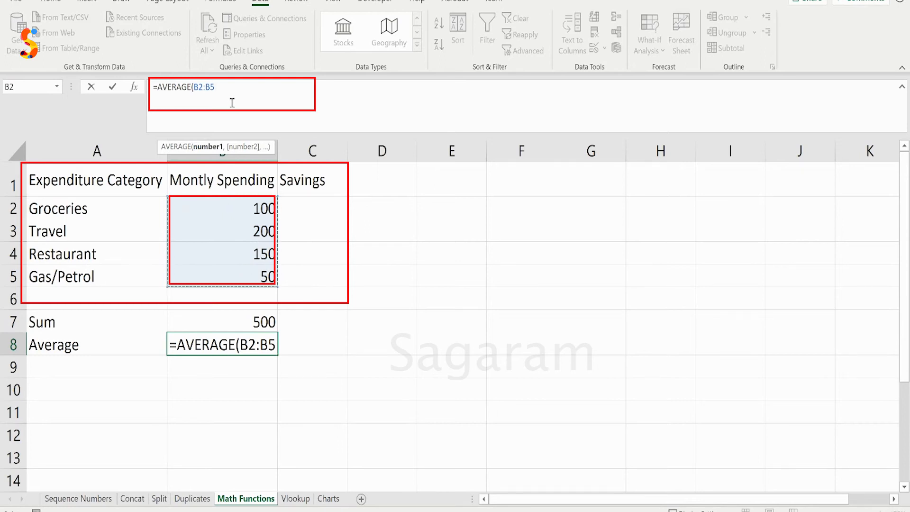
pyautogui.press('Return')
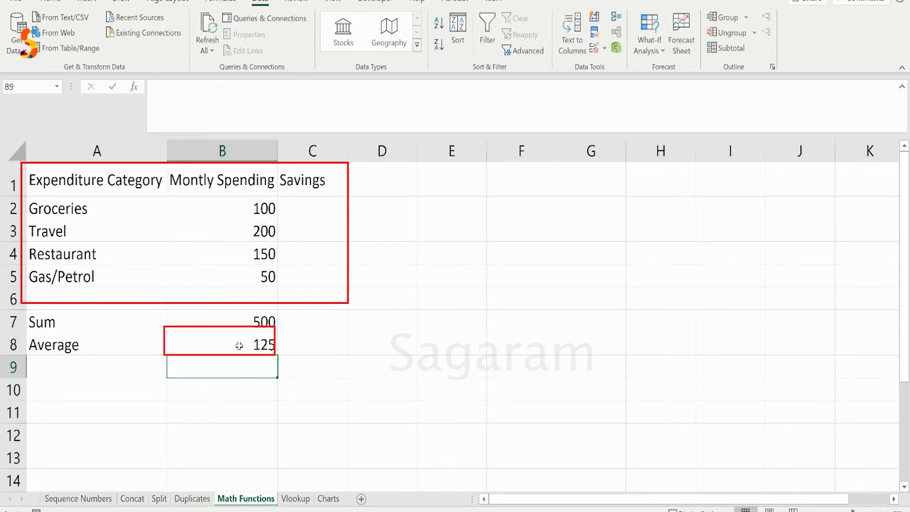
# Close the Calculator window that is already running and launch a new Calculator with calc
pyautogui.click(273, 321)
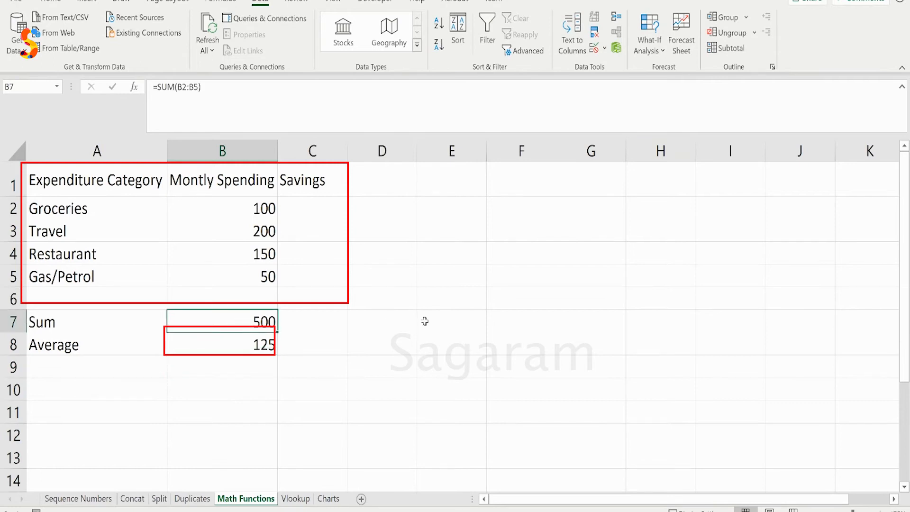
pyautogui.moveTo(678, 511)
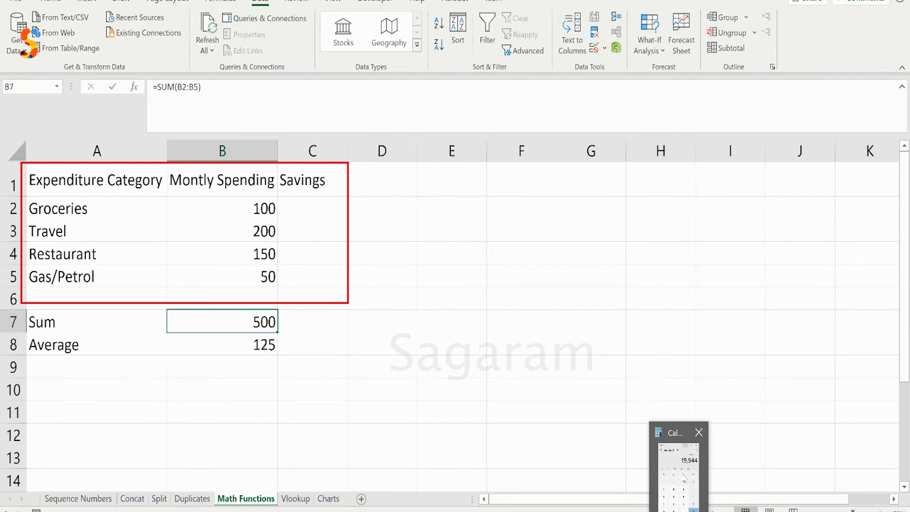
pyautogui.click(701, 429)
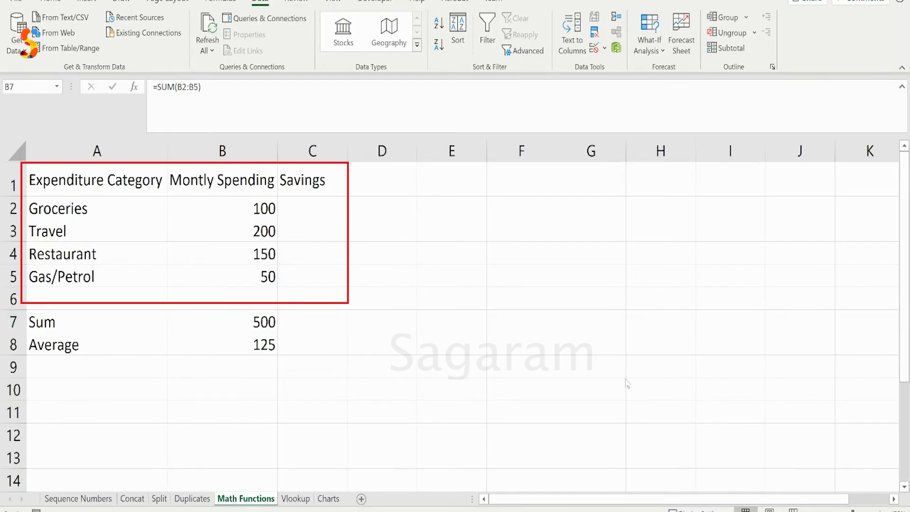
pyautogui.press('super+r')
pyautogui.write('calc')
pyautogui.press('Return')
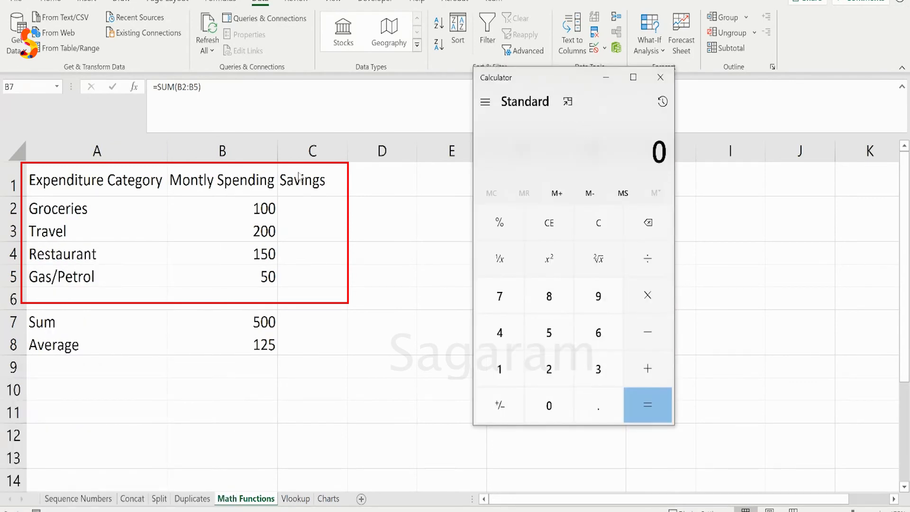
# Add 100, 200, 150 and 50 in Calculator to check the spending sum, and close Calculator
pyautogui.write('100')
pyautogui.press('+')
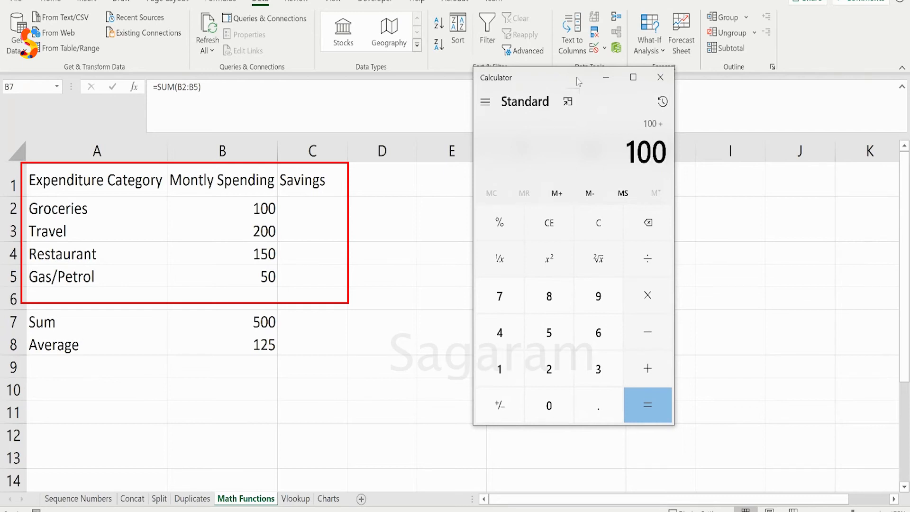
pyautogui.write('200')
pyautogui.press('+')
pyautogui.write('150')
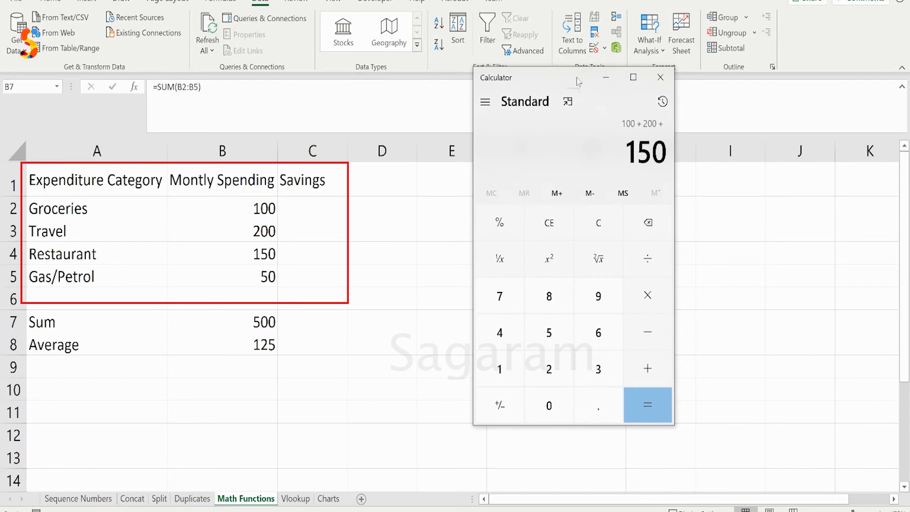
pyautogui.press('+')
pyautogui.write('50')
pyautogui.press('Return')
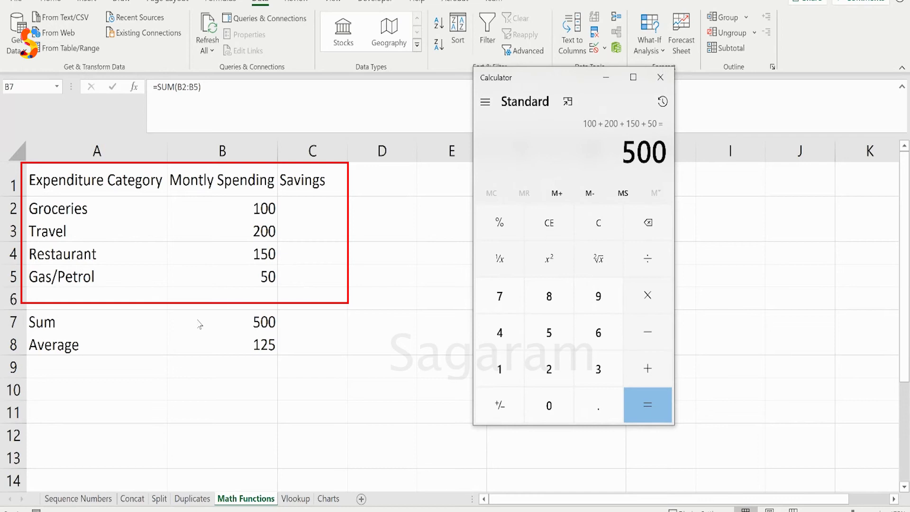
pyautogui.click(660, 77)
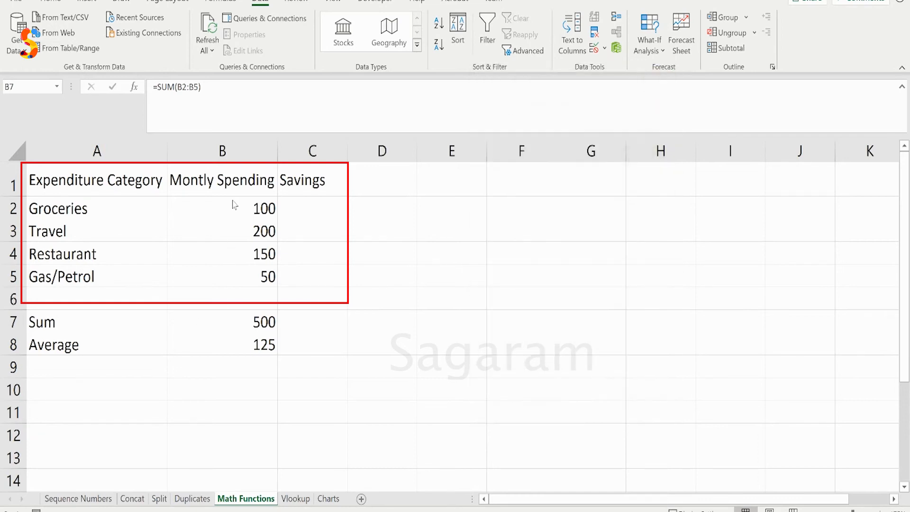
# Compare the status bar summaries for the spending amounts in B2:B5 and the category names in A2:A5
pyautogui.moveTo(235, 205); pyautogui.dragTo(245, 278)
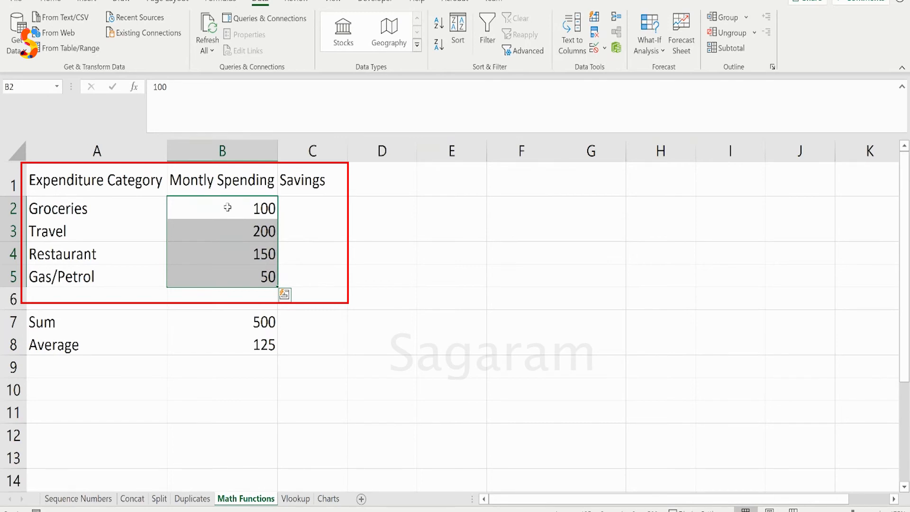
pyautogui.click(220, 206)
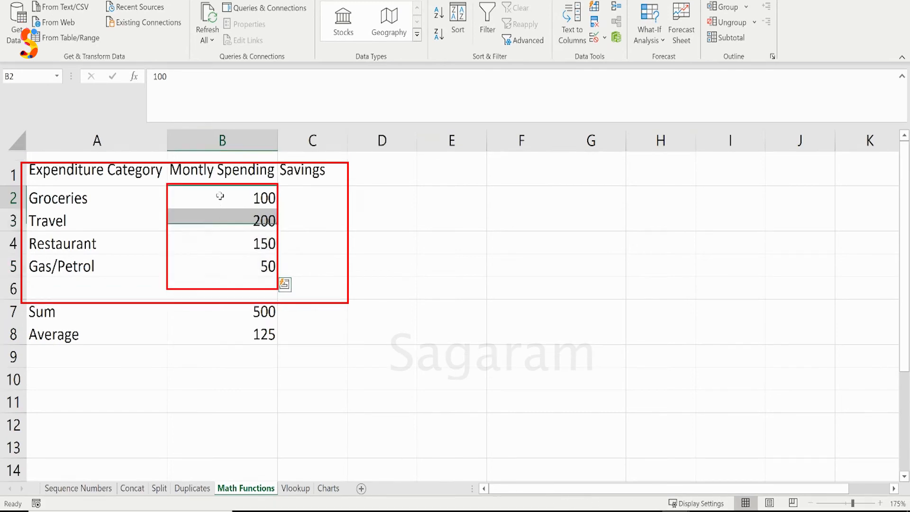
pyautogui.moveTo(220, 196); pyautogui.dragTo(219, 260)
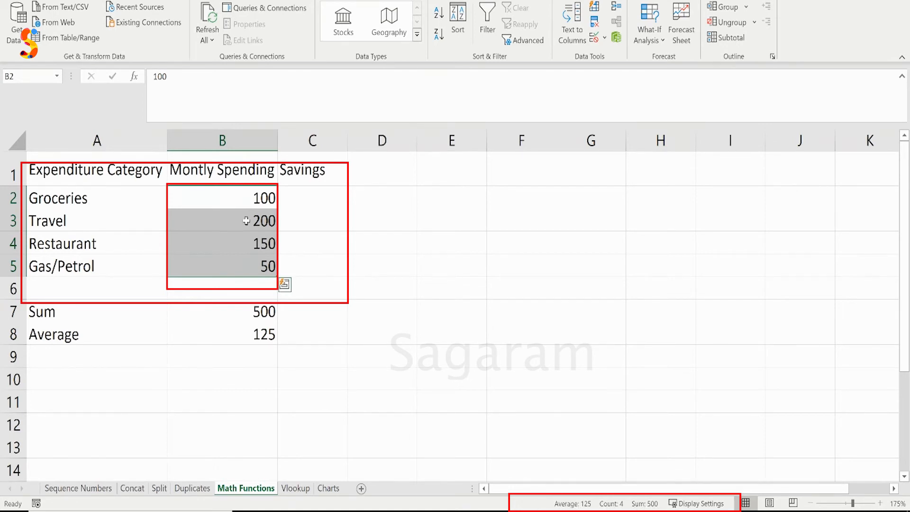
pyautogui.click(99, 193)
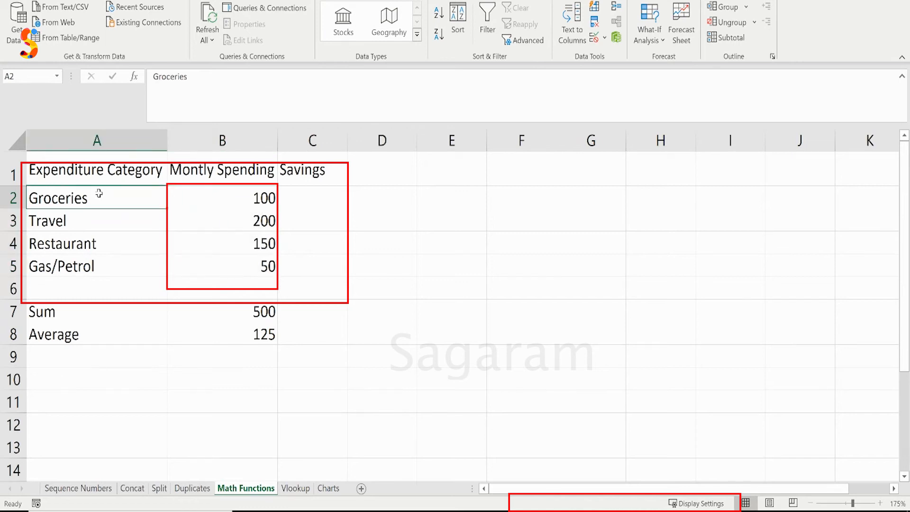
pyautogui.moveTo(100, 197); pyautogui.dragTo(104, 270)
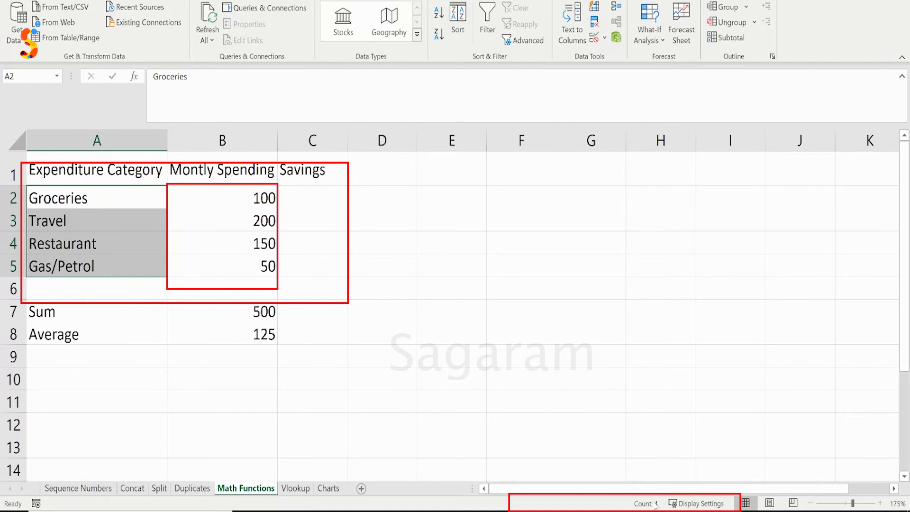
pyautogui.click(108, 196)
pyautogui.moveTo(107, 196); pyautogui.dragTo(102, 267)
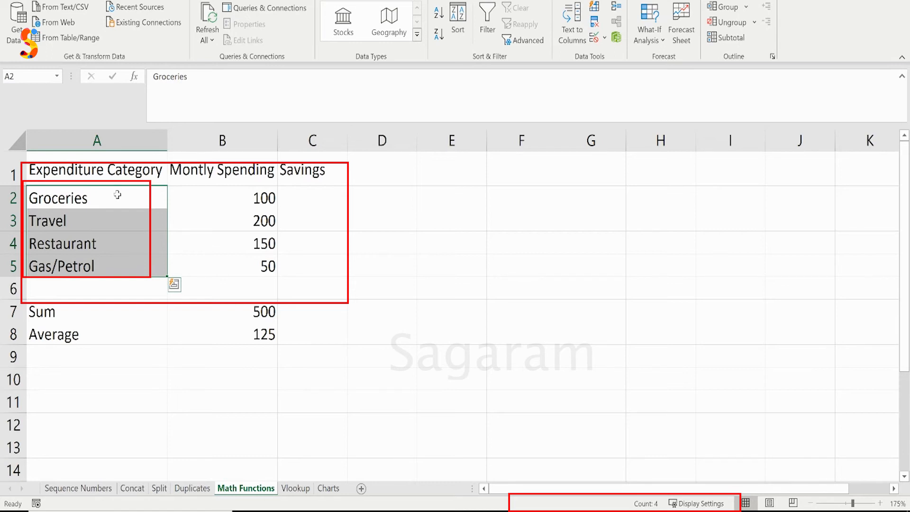
pyautogui.moveTo(240, 197); pyautogui.dragTo(240, 264)
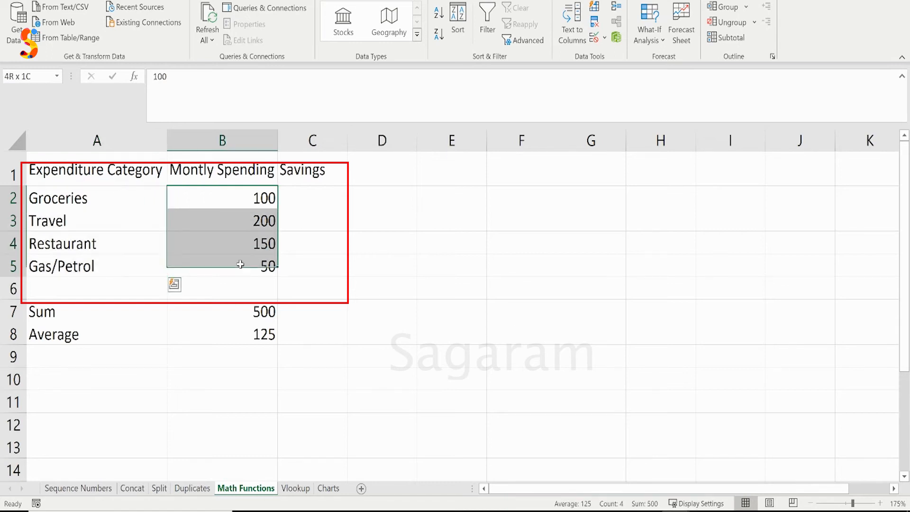
# Enter the formula =B2*10/100 in cell C2 to calculate the Groceries savings
pyautogui.click(309, 192)
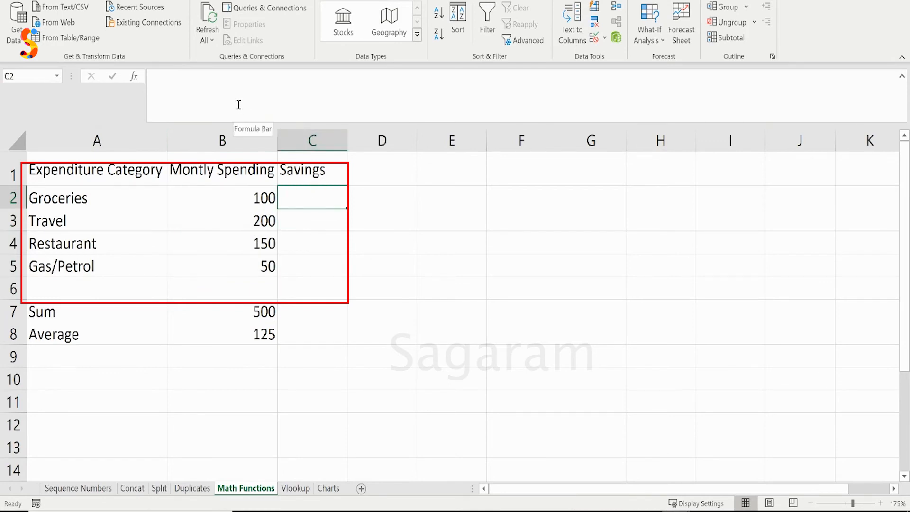
pyautogui.click(286, 180)
pyautogui.click(327, 204)
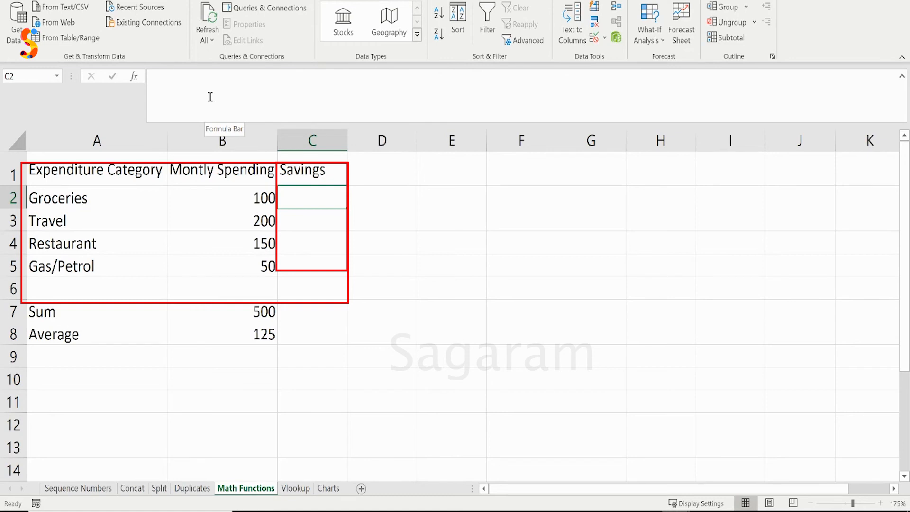
pyautogui.click(240, 106)
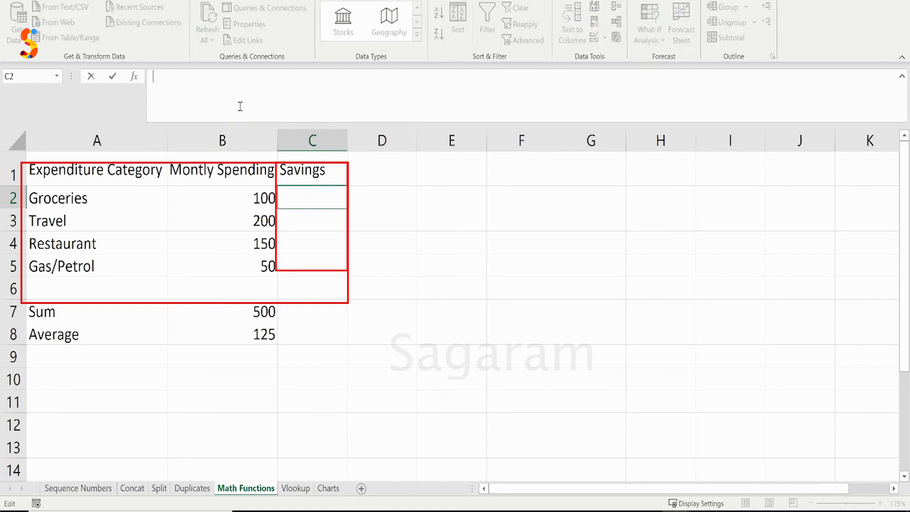
pyautogui.write('=')
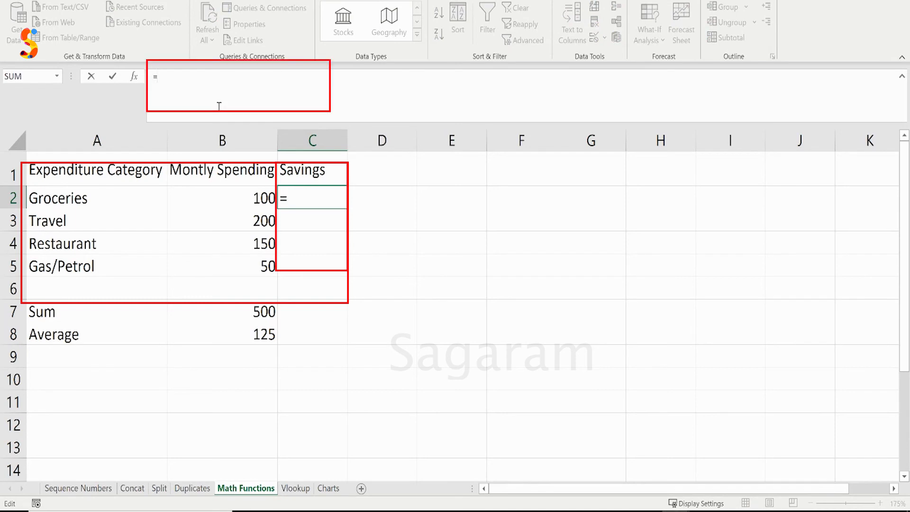
pyautogui.click(204, 194)
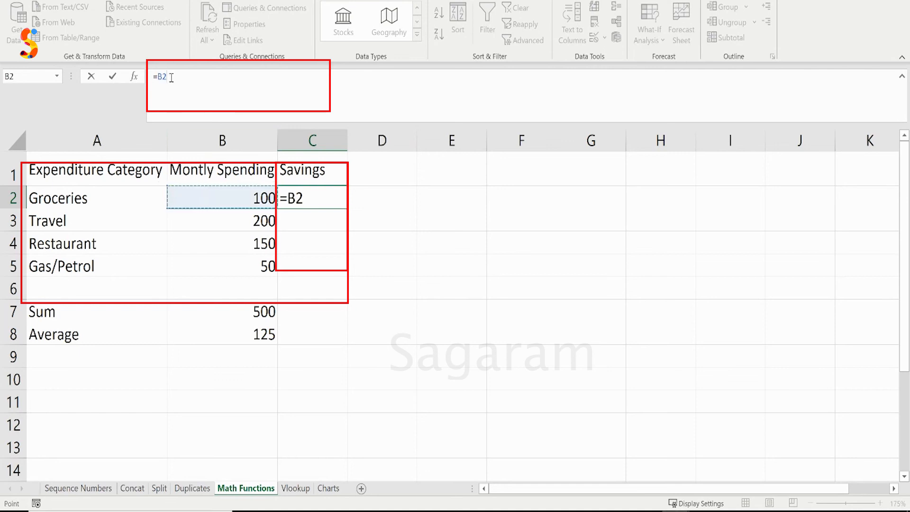
pyautogui.write('*10/100')
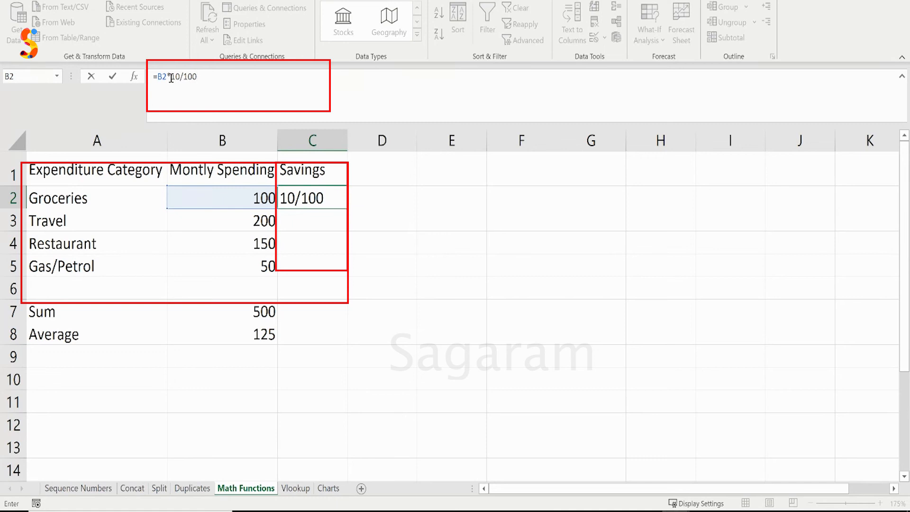
pyautogui.press('Return')
# Fill the savings formula from C2 down to C5 and check the copied formula in the Travel row
pyautogui.click(298, 190)
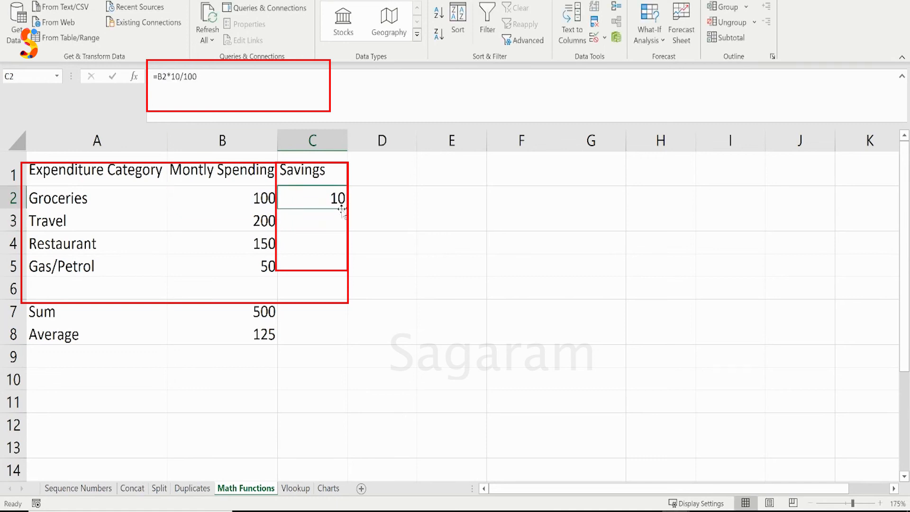
pyautogui.moveTo(347, 208); pyautogui.dragTo(344, 274)
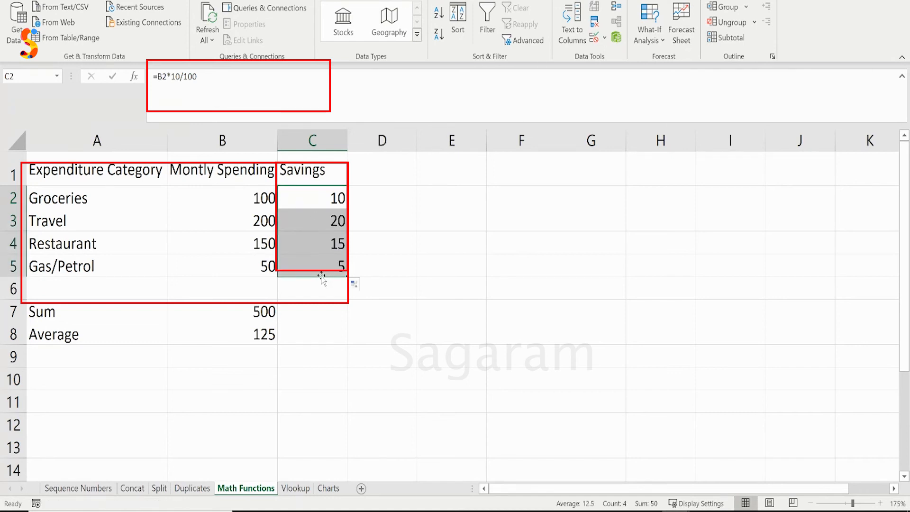
pyautogui.click(316, 223)
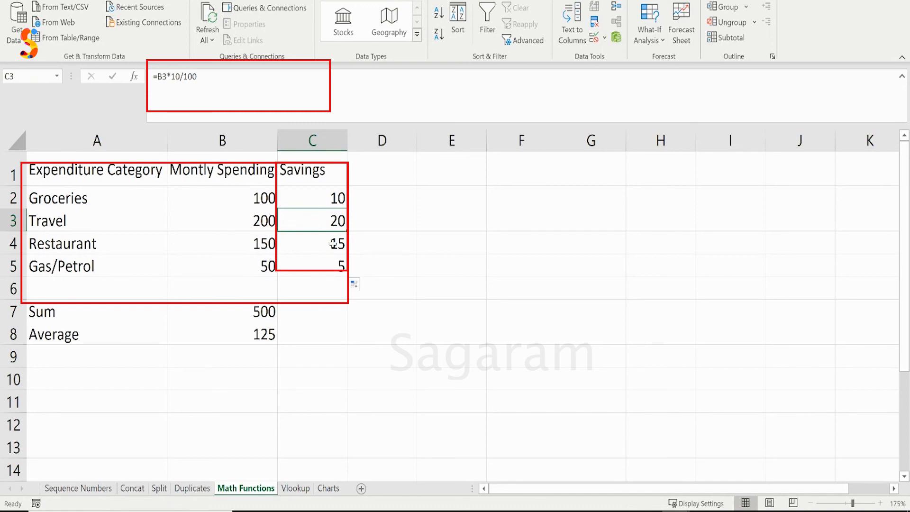
# Extend the savings formula from C5 down to C8 and clear cell C6 in the blank row
pyautogui.click(332, 264)
pyautogui.moveTo(347, 277); pyautogui.dragTo(339, 344)
pyautogui.click(315, 313)
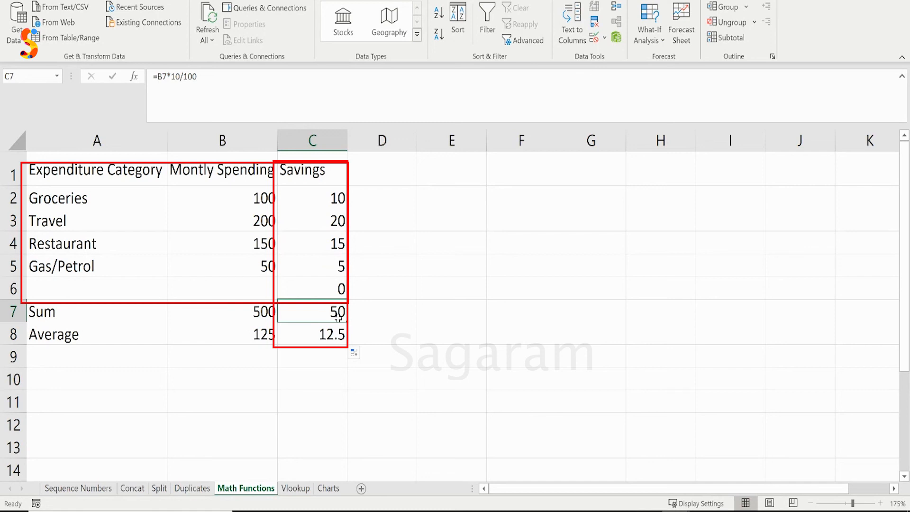
pyautogui.click(260, 271)
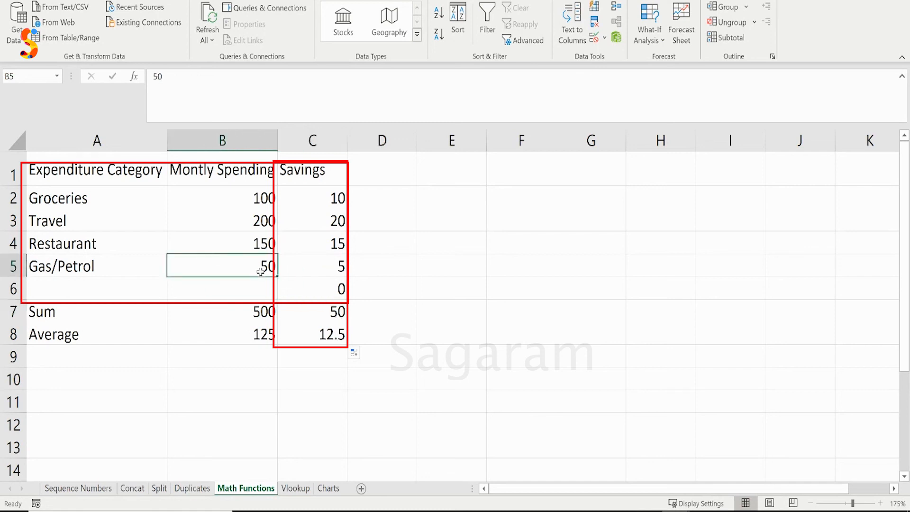
pyautogui.click(331, 287)
pyautogui.press('Delete')
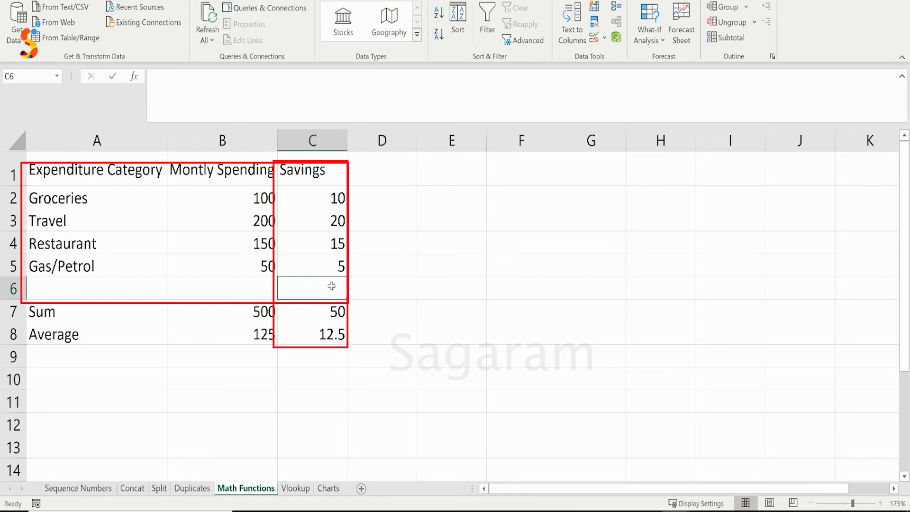
# Set the Gas/Petrol monthly spending in B5 to 200 and check its savings, the spending sum and the average
pyautogui.click(234, 268)
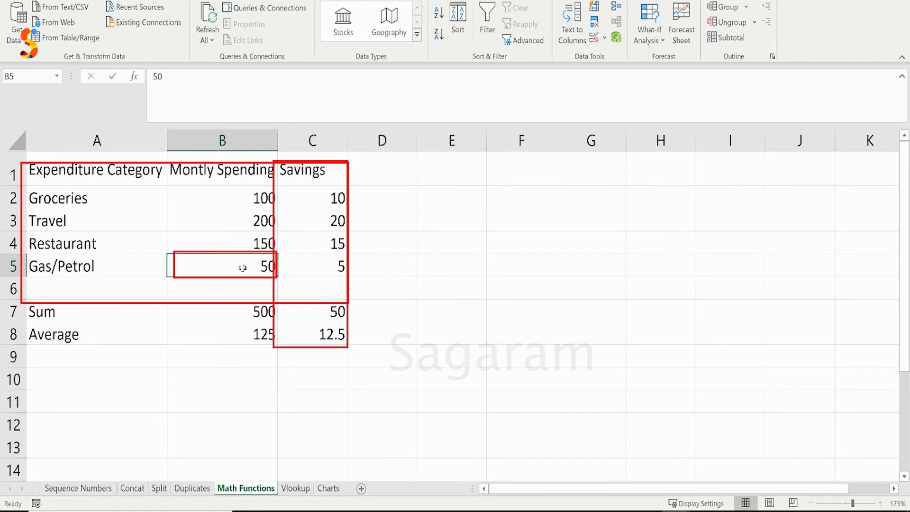
pyautogui.write('200')
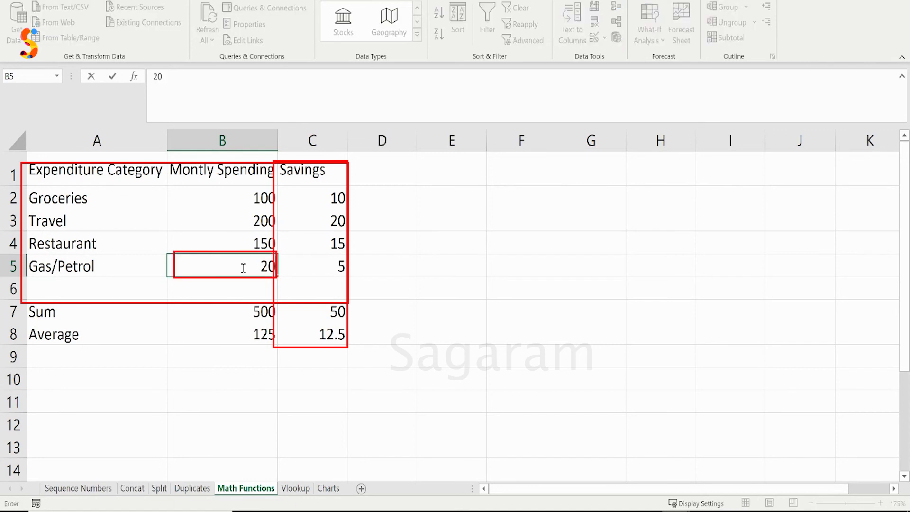
pyautogui.press('Return')
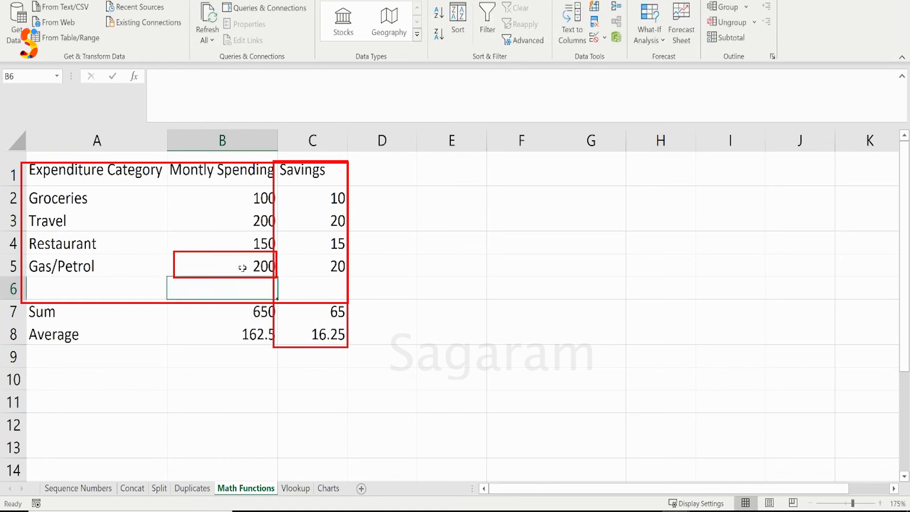
pyautogui.click(340, 266)
pyautogui.click(234, 315)
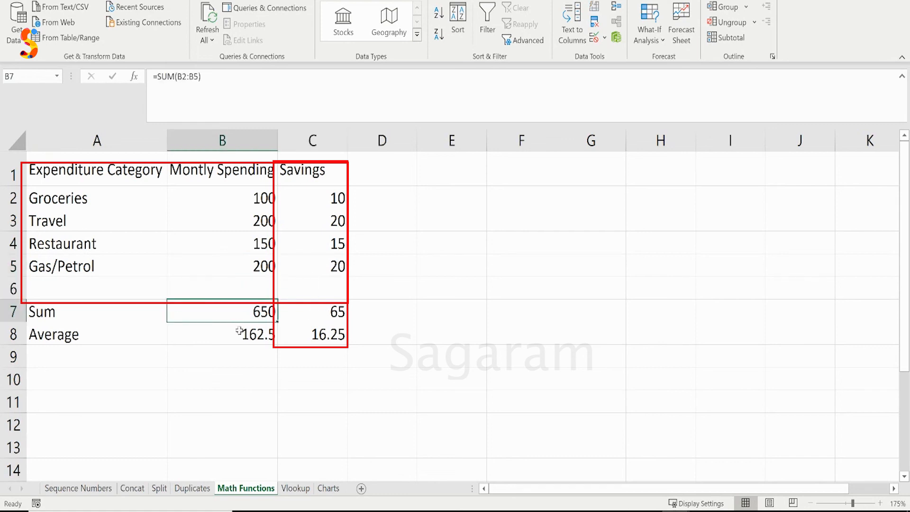
pyautogui.click(238, 333)
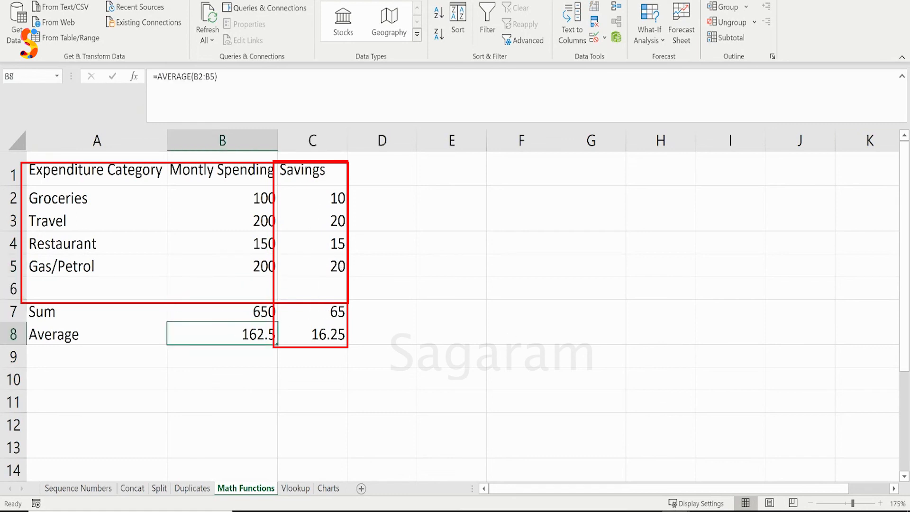